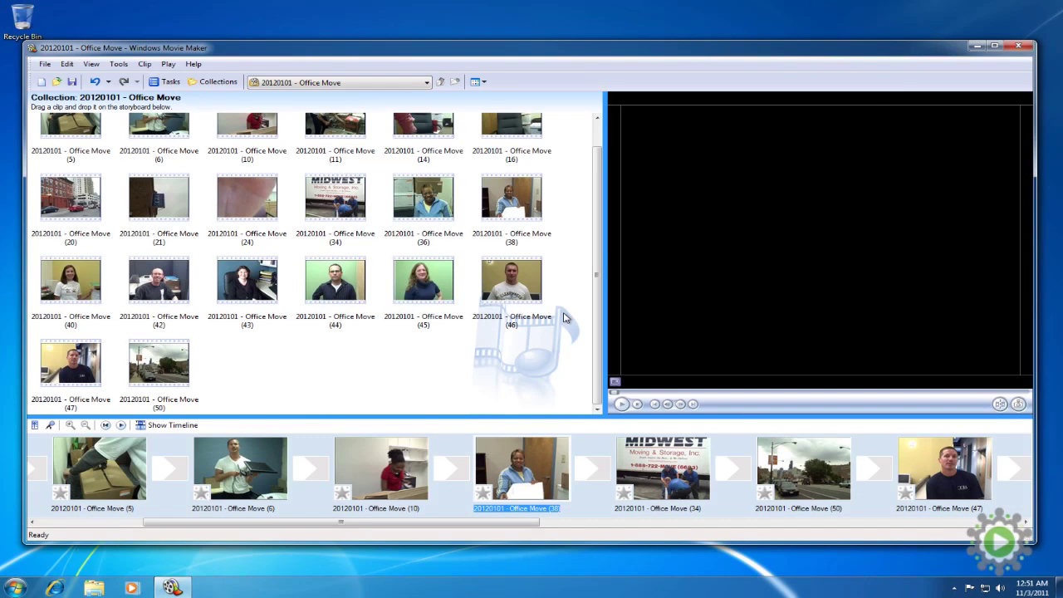
{"action": "left_click", "coordinate": [523, 470]}
{"action": "left_click_drag", "start_coordinate": [523, 471], "coordinate": [598, 468]}
{"action": "left_click", "coordinate": [663, 469]}
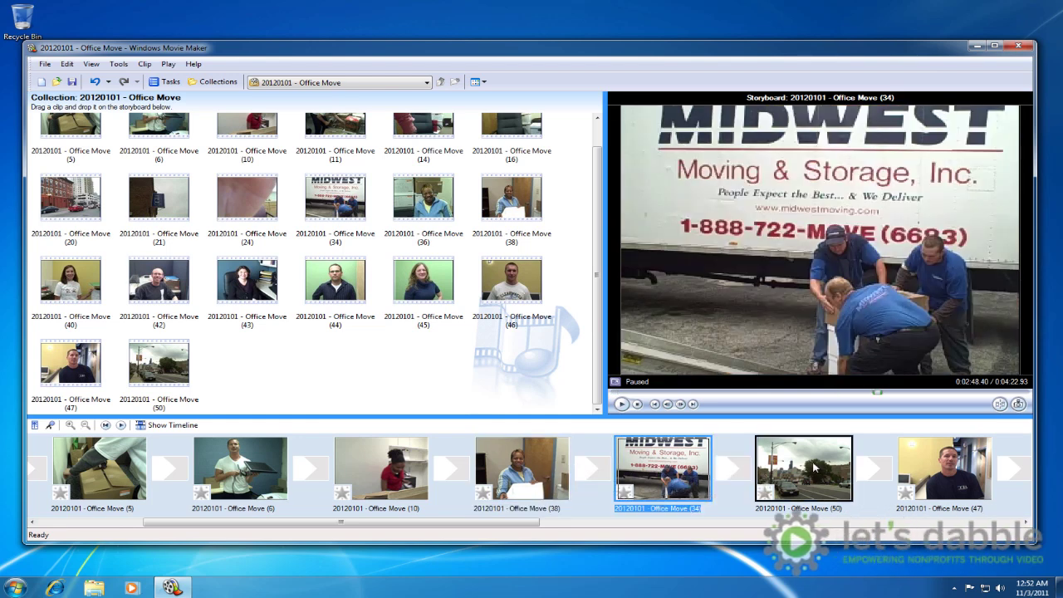
{"action": "left_click", "coordinate": [814, 469]}
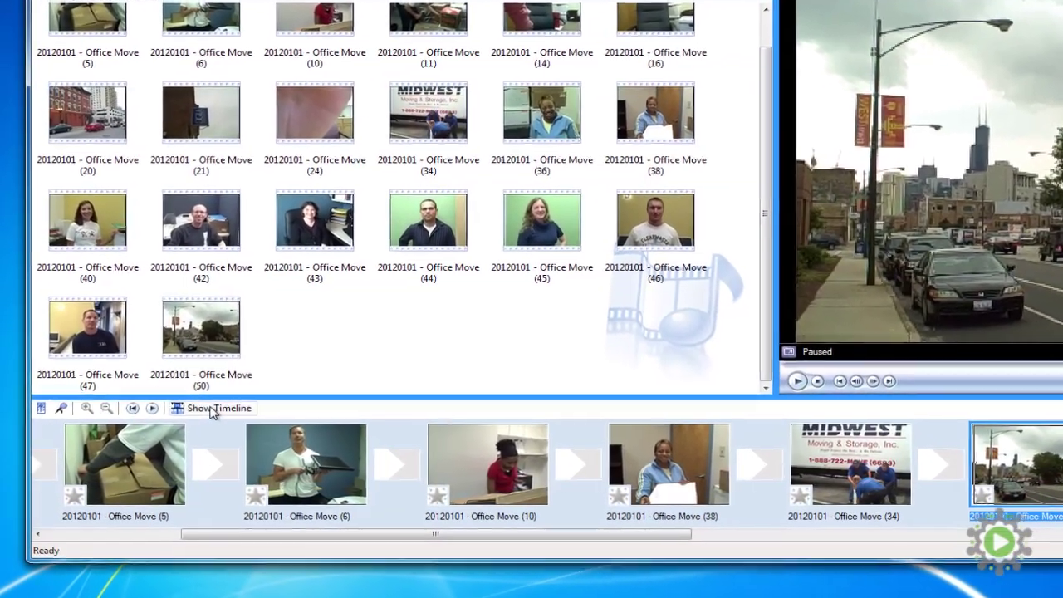
Step: Switch to the timeline view and expand the Video track to reveal clip 38's audio
{"action": "left_click", "coordinate": [213, 408]}
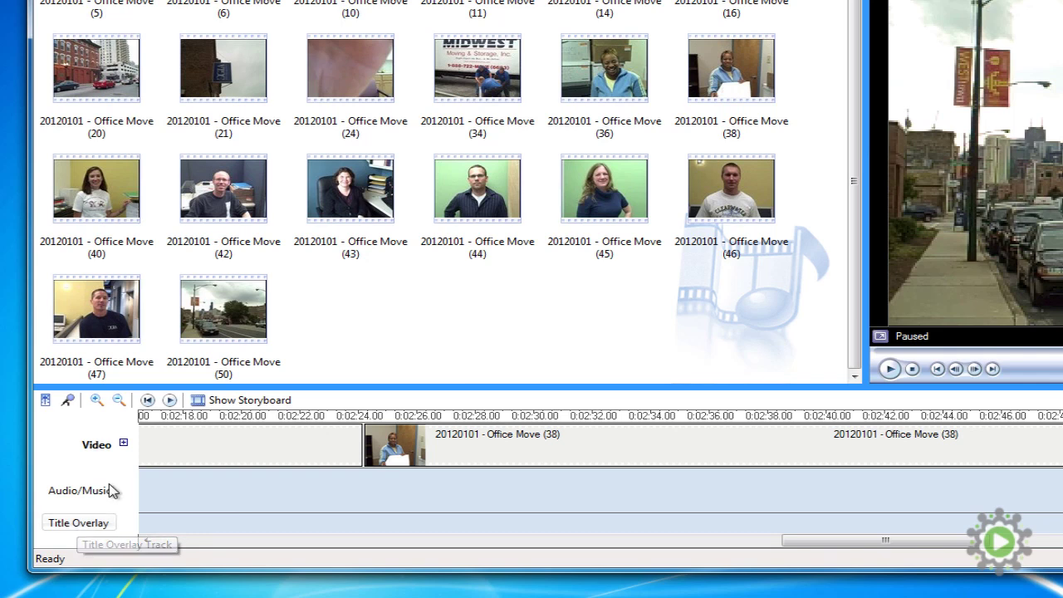
{"action": "left_click", "coordinate": [122, 442]}
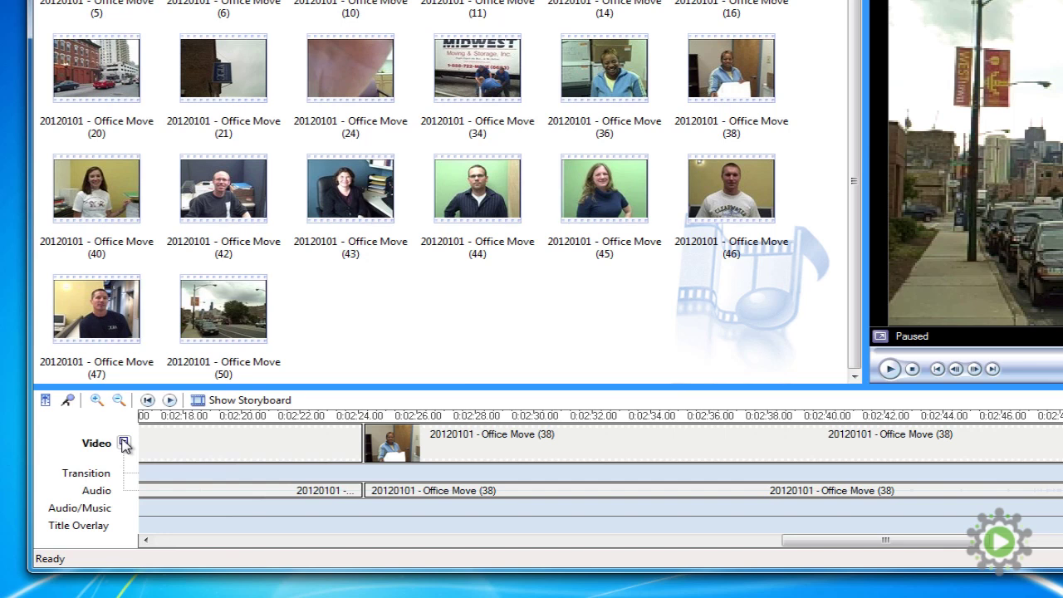
{"action": "left_click", "coordinate": [96, 402]}
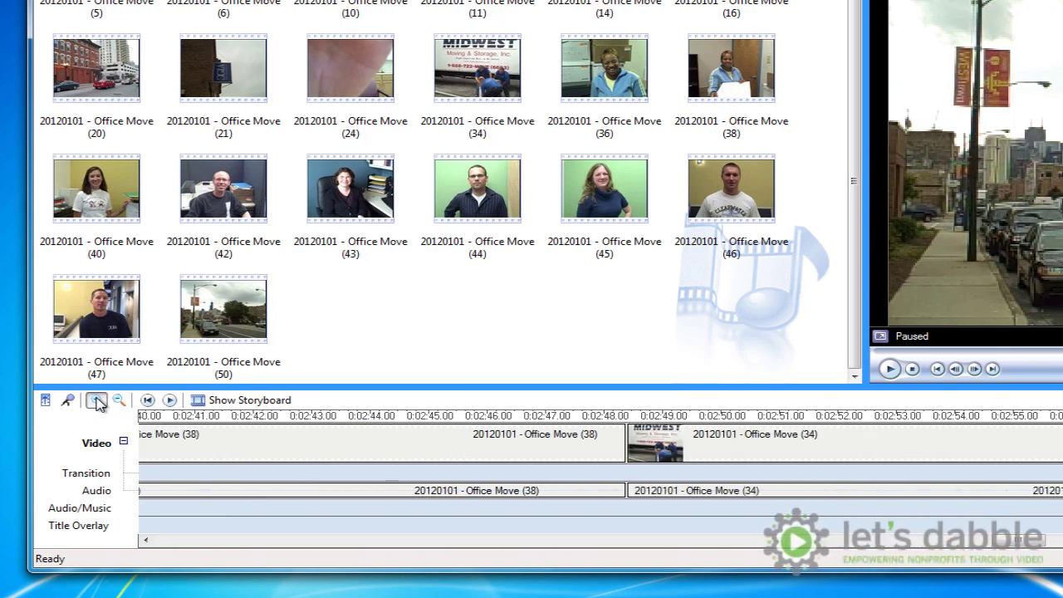
{"action": "left_click", "coordinate": [97, 402]}
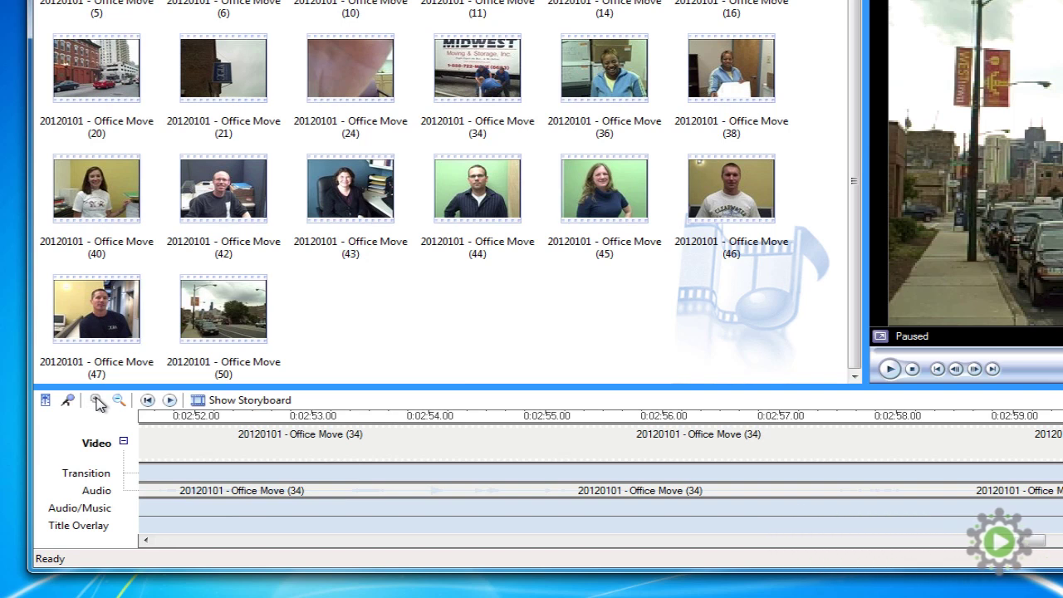
{"action": "left_click", "coordinate": [116, 402]}
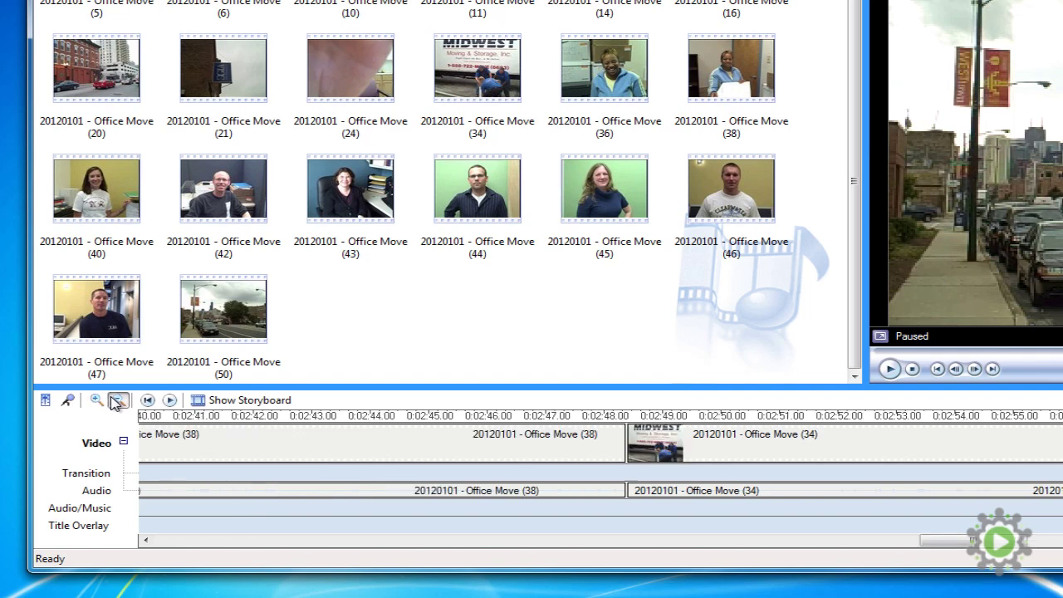
{"action": "left_click", "coordinate": [116, 402]}
{"action": "left_click", "coordinate": [117, 402]}
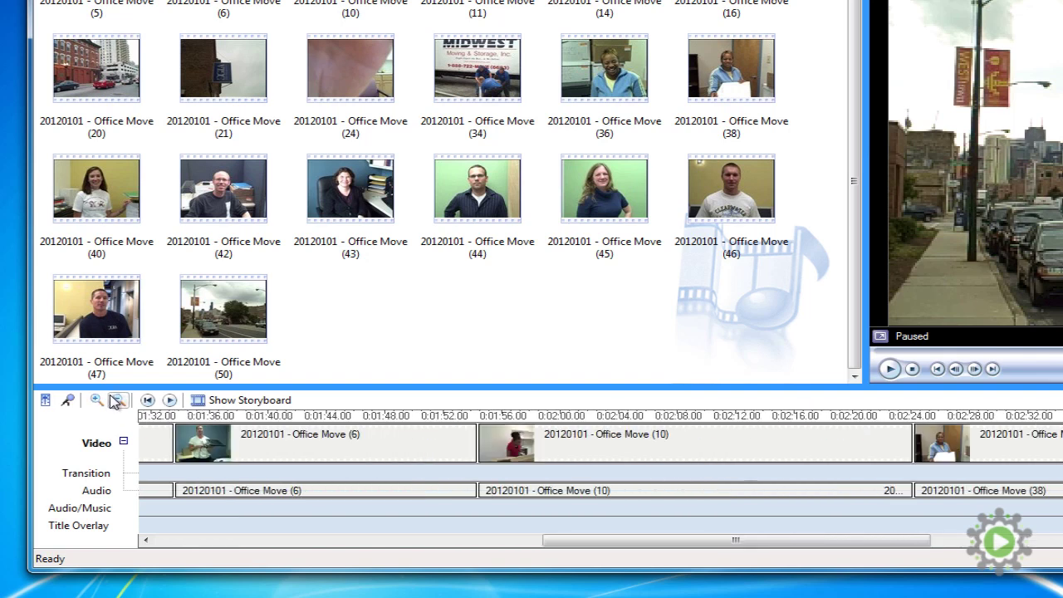
{"action": "left_click", "coordinate": [116, 402]}
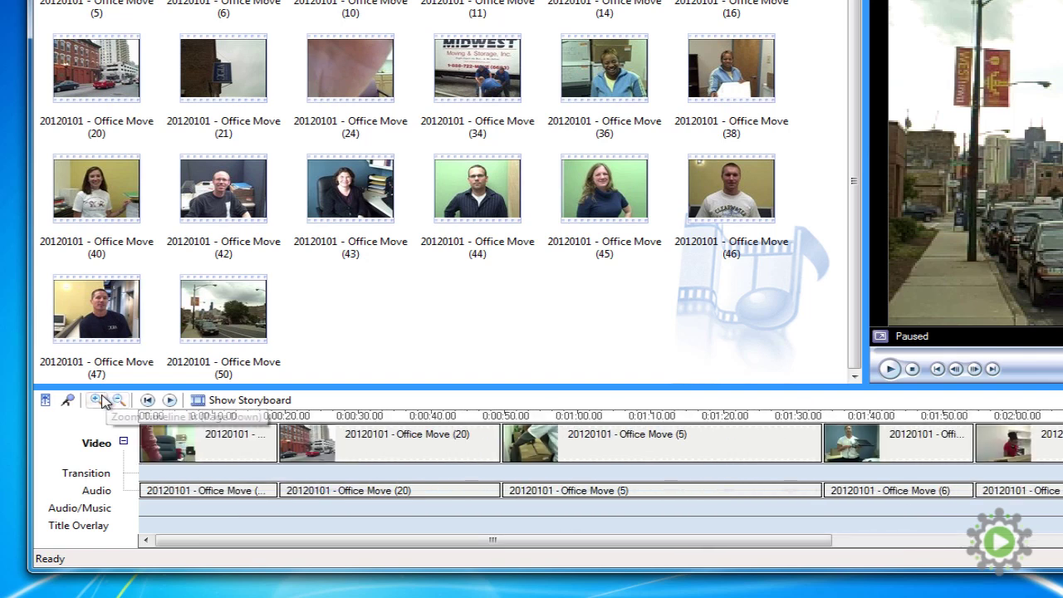
{"action": "left_click", "coordinate": [96, 400]}
{"action": "left_click", "coordinate": [96, 400]}
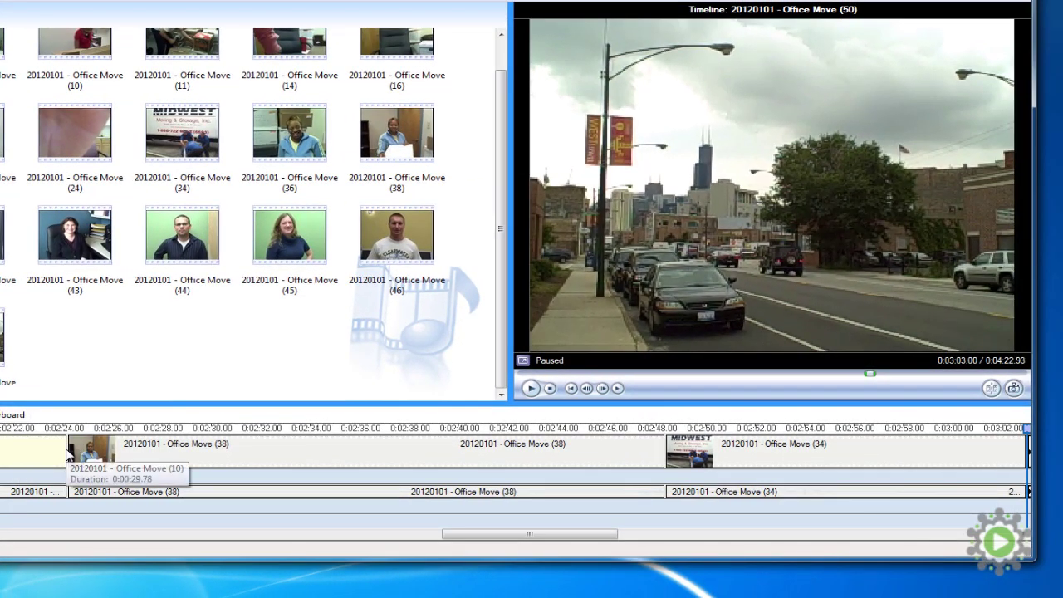
Step: Trim the beginning off clip 38 and preview its new start
{"action": "left_click", "coordinate": [68, 452]}
{"action": "left_click_drag", "start_coordinate": [69, 452], "coordinate": [113, 457]}
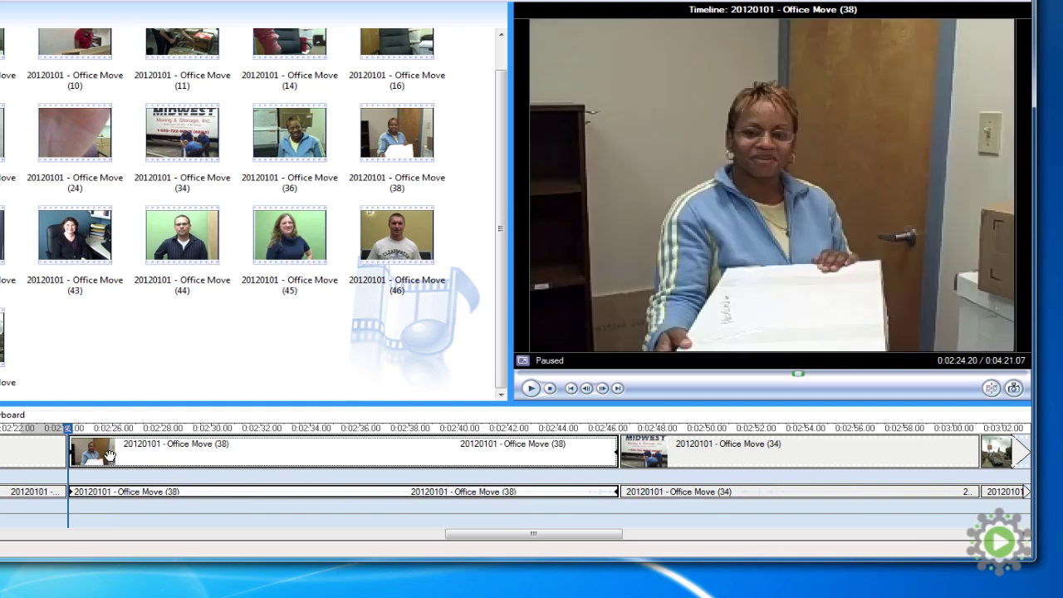
{"action": "key", "text": "space"}
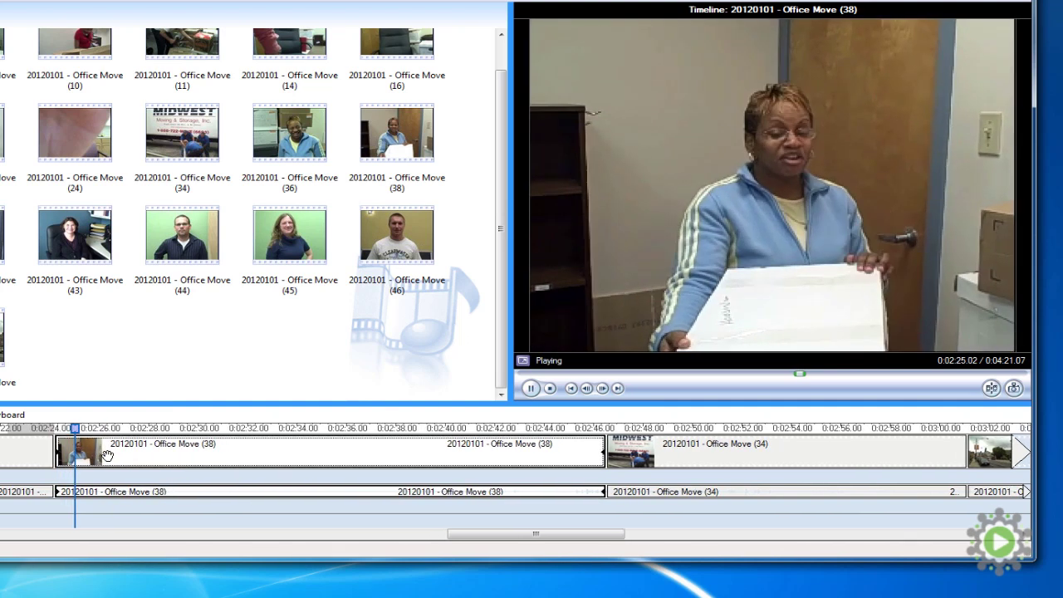
{"action": "key", "text": "space"}
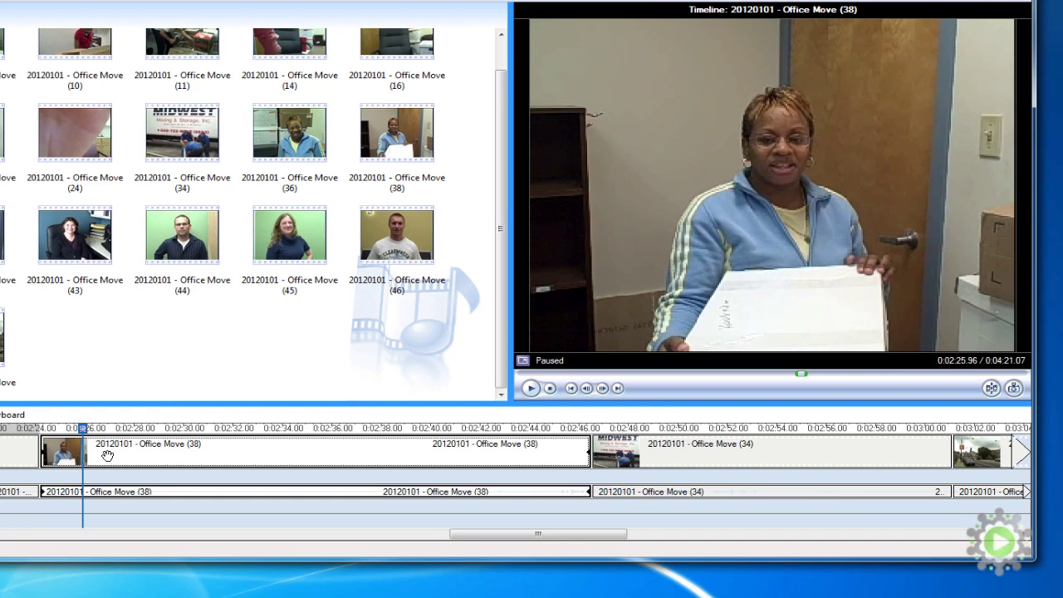
Step: Trim clip 38's end to about 0:02:44.67, leaving it 0:00:20.57 long
{"action": "left_click", "coordinate": [424, 430]}
{"action": "key", "text": "space"}
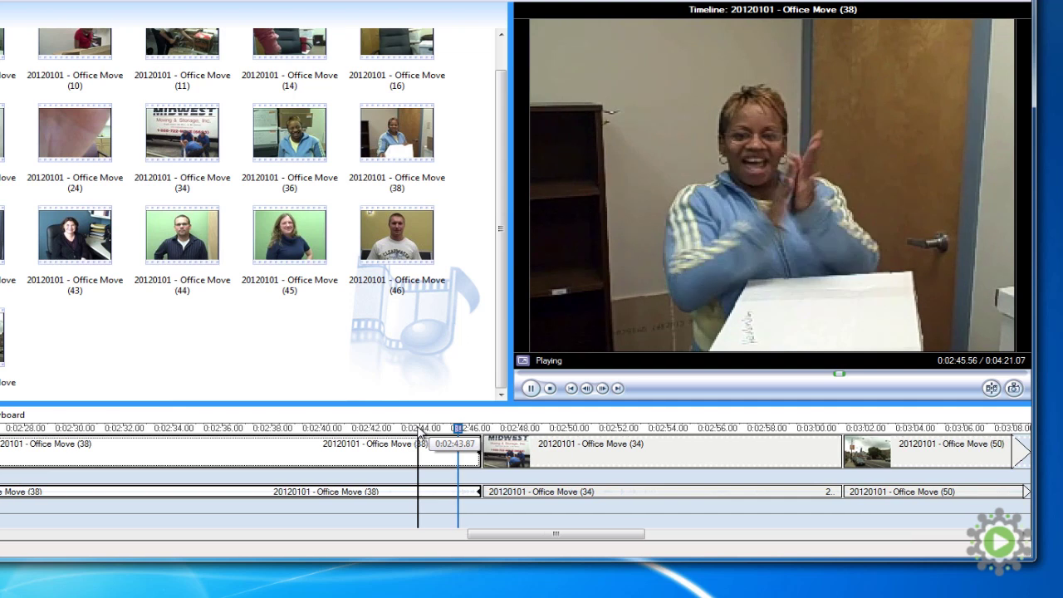
{"action": "key", "text": "space"}
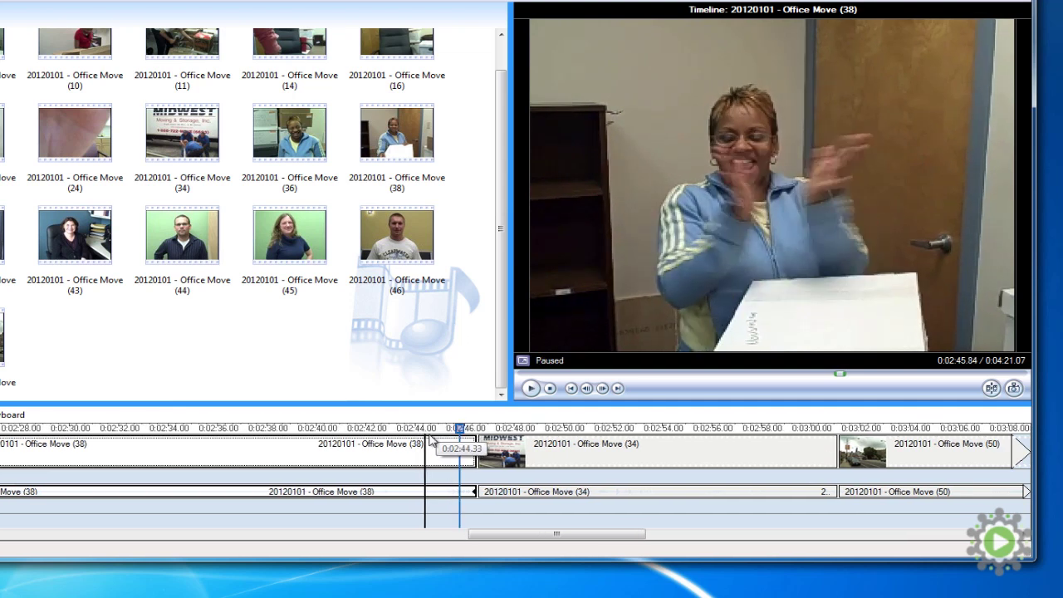
{"action": "left_click", "coordinate": [461, 452]}
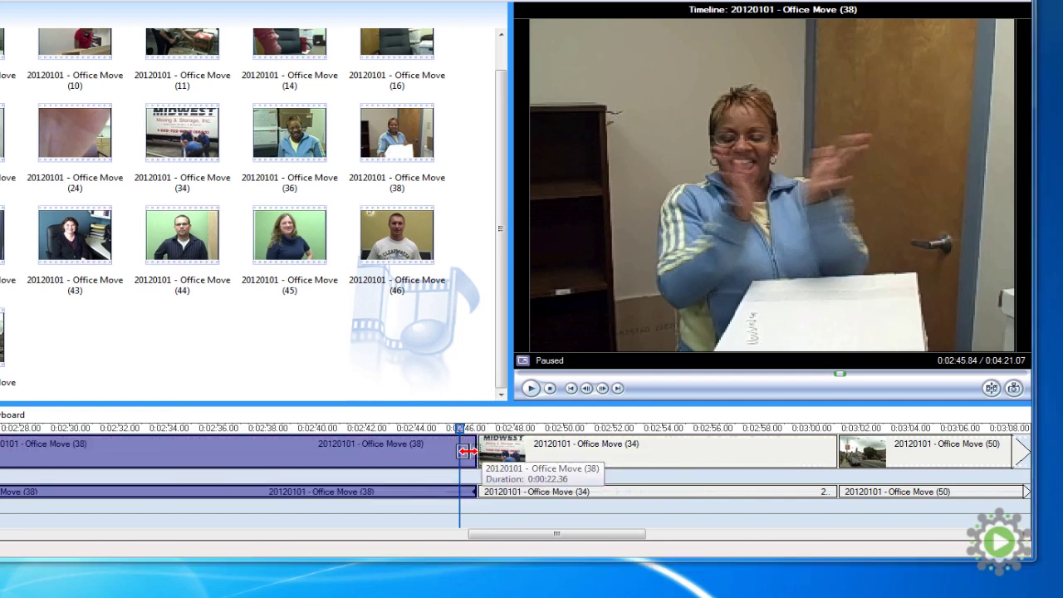
{"action": "left_click_drag", "start_coordinate": [462, 453], "coordinate": [426, 453]}
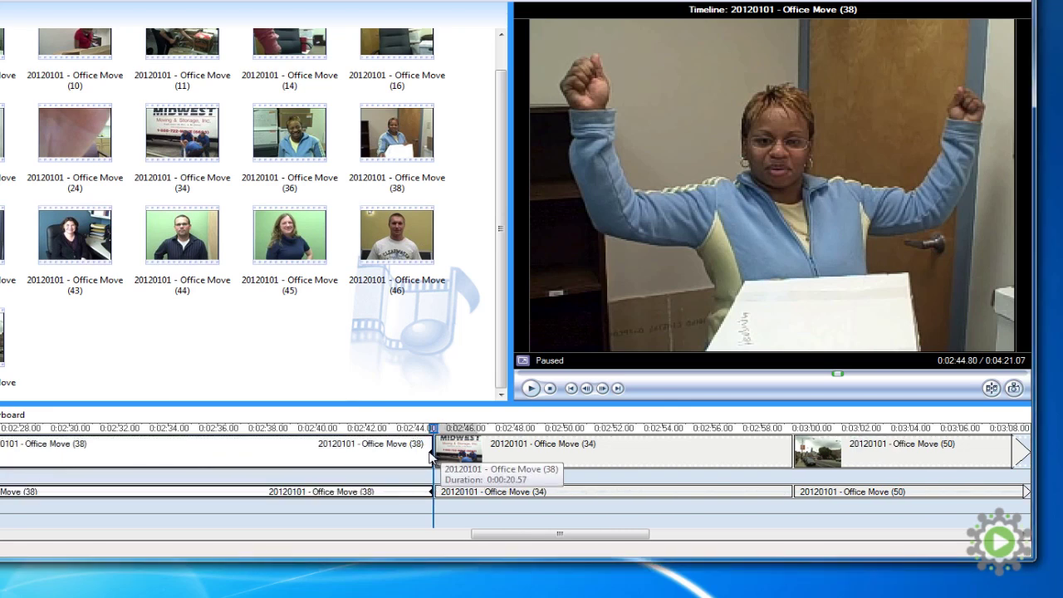
{"action": "left_click", "coordinate": [383, 429]}
{"action": "key", "text": "space"}
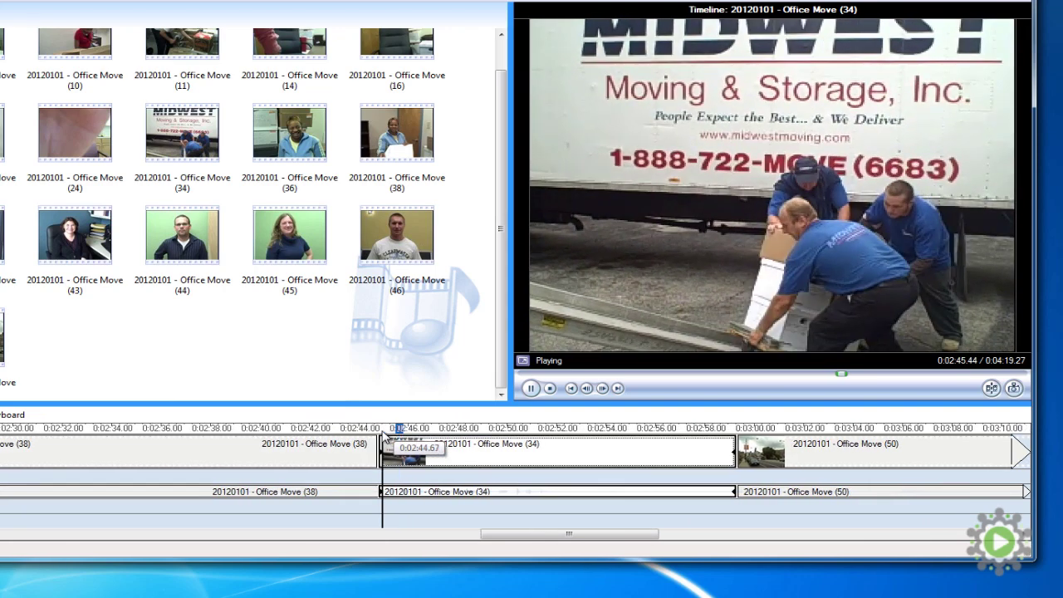
{"action": "key", "text": "space"}
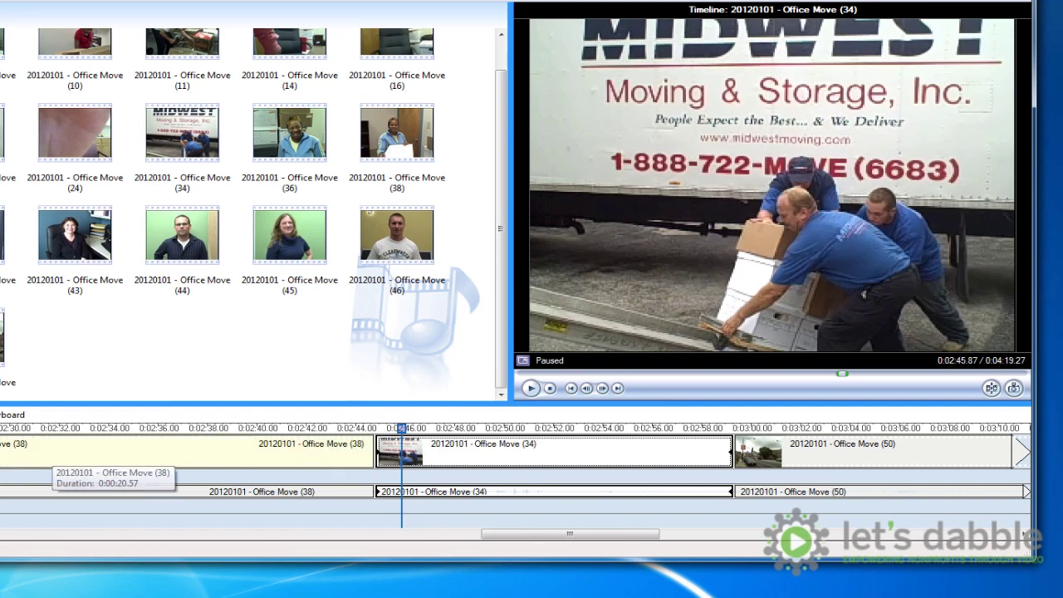
{"action": "key", "text": "Page_Up"}
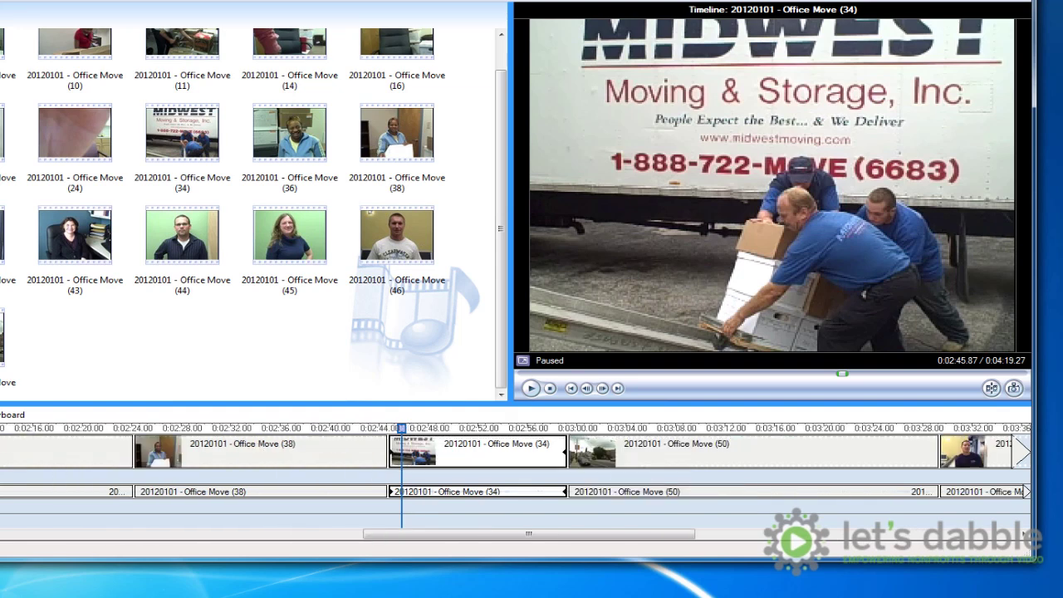
{"action": "key", "text": "Page_Up"}
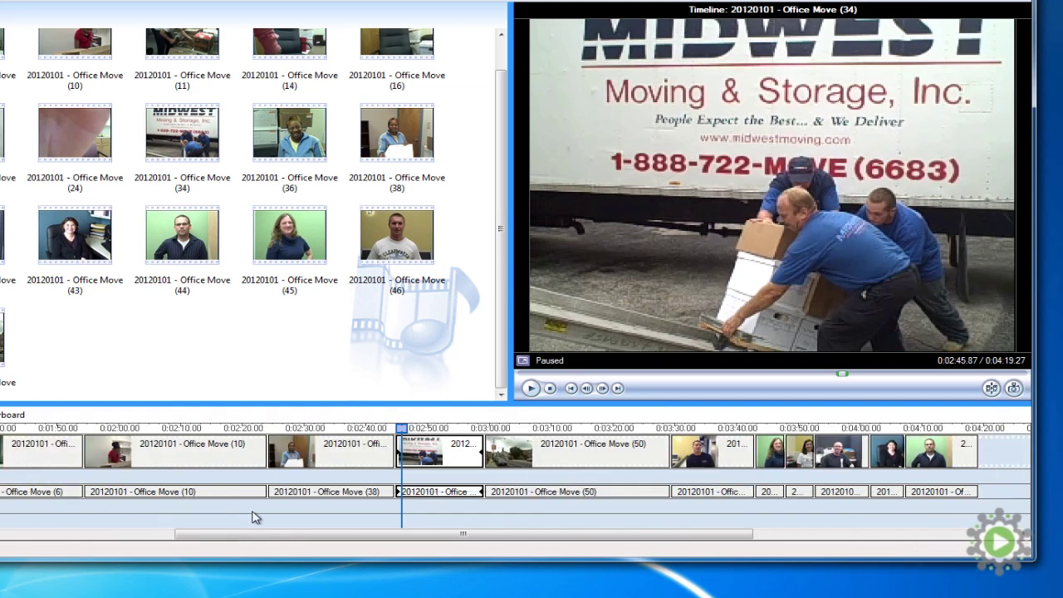
Step: Move clip 38 to the Audio/Music track, starting at 0:02:24.20 under clip 34
{"action": "left_click", "coordinate": [311, 493]}
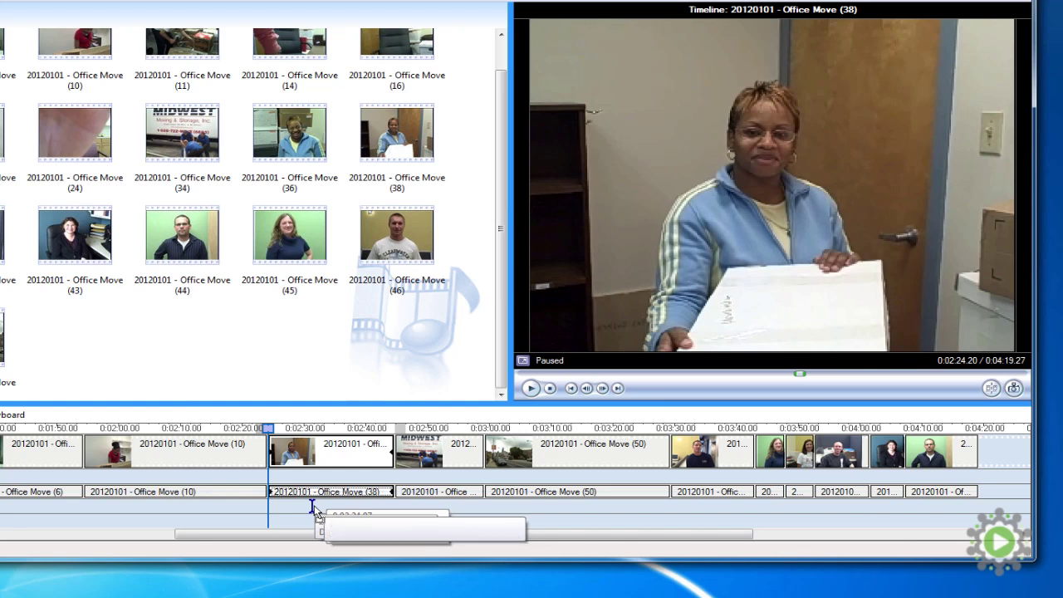
{"action": "left_click_drag", "start_coordinate": [313, 508], "coordinate": [314, 507]}
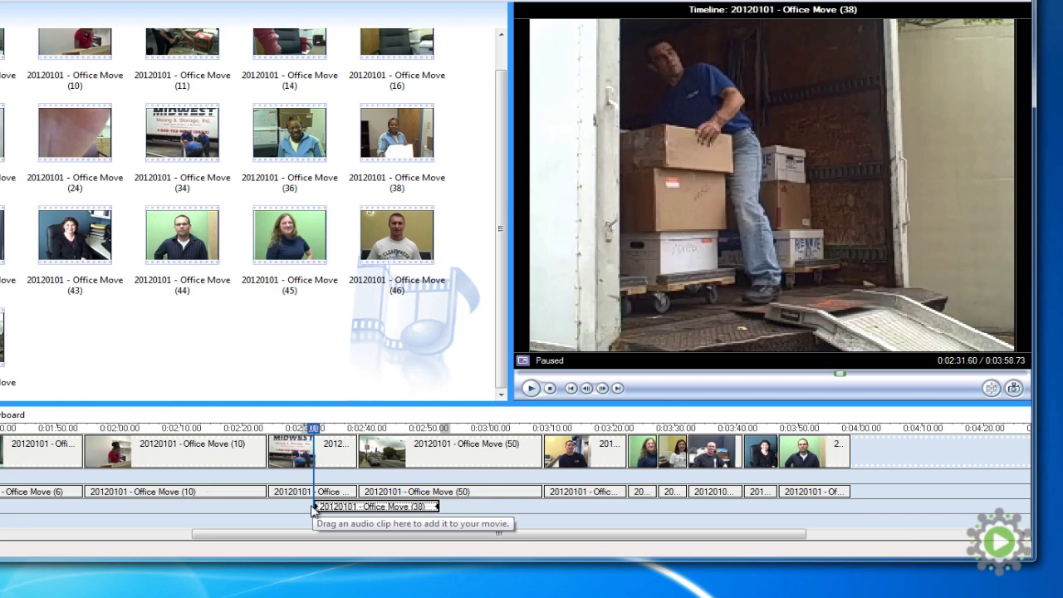
{"action": "left_click_drag", "start_coordinate": [353, 508], "coordinate": [308, 505]}
{"action": "left_click", "coordinate": [305, 492]}
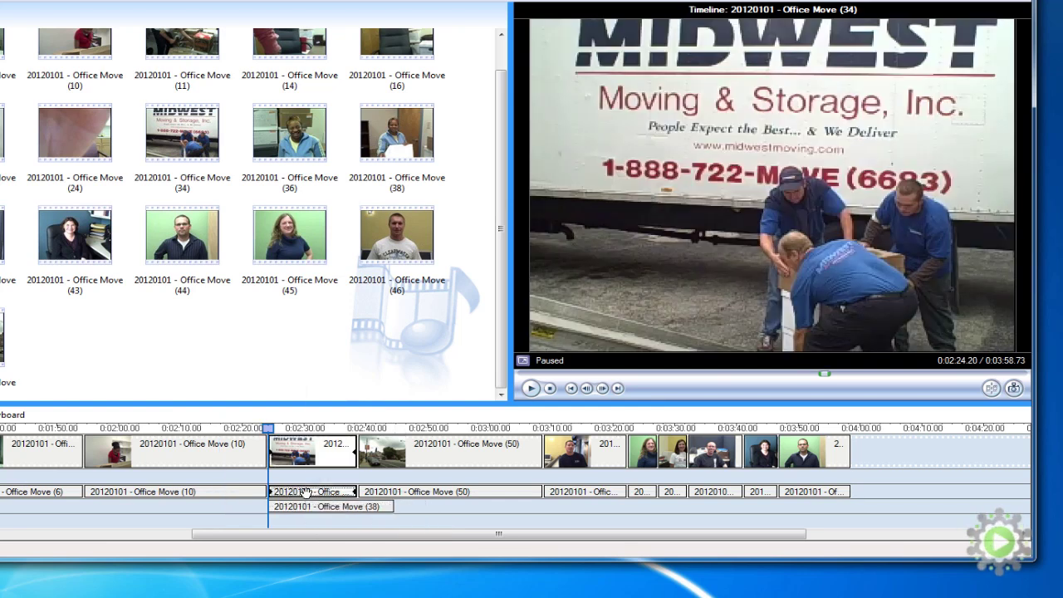
Step: Mute the audio of clips 34 and 50, then play back from about 0:02:23
{"action": "right_click", "coordinate": [306, 492]}
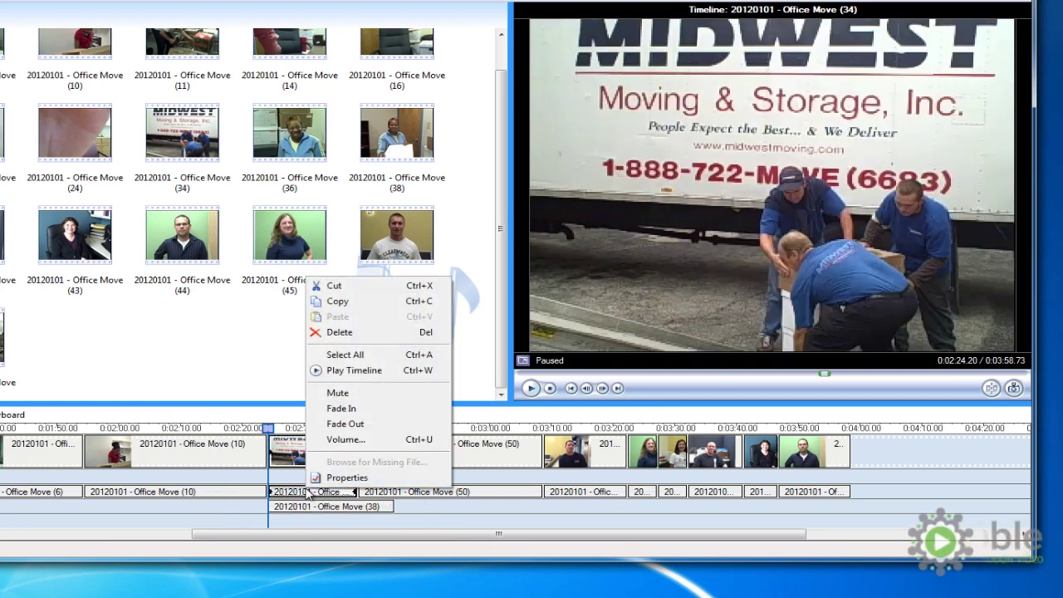
{"action": "left_click", "coordinate": [341, 393]}
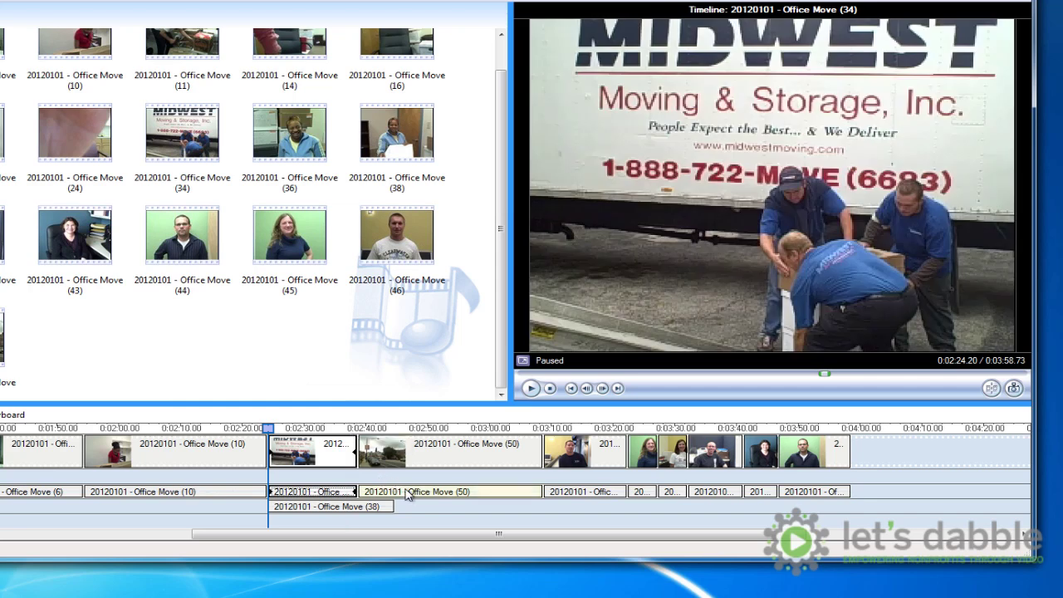
{"action": "right_click", "coordinate": [407, 491]}
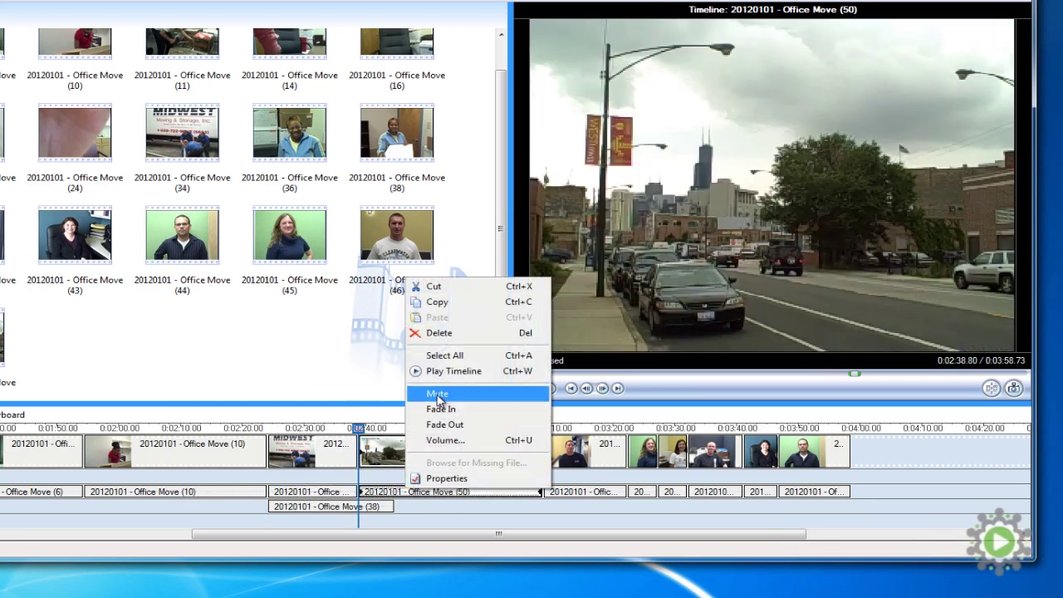
{"action": "left_click", "coordinate": [439, 395]}
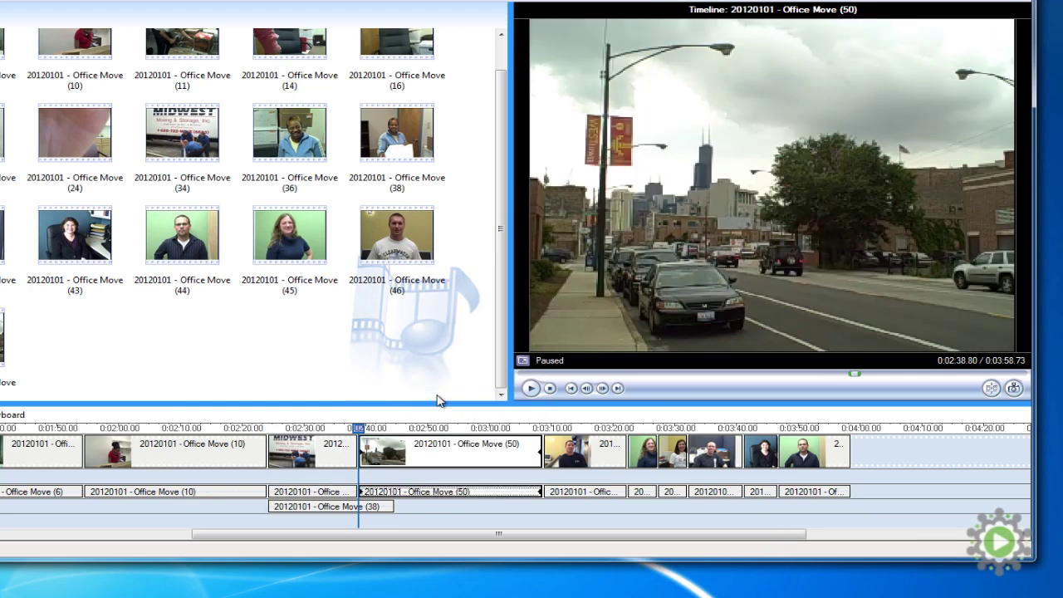
{"action": "double_click", "coordinate": [263, 436]}
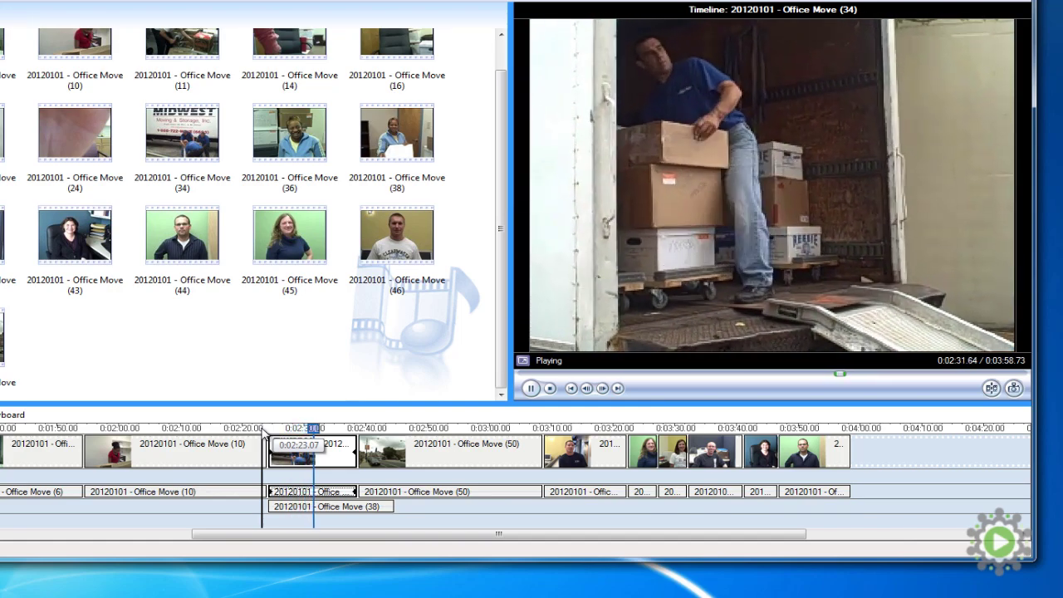
{"action": "key", "text": "space"}
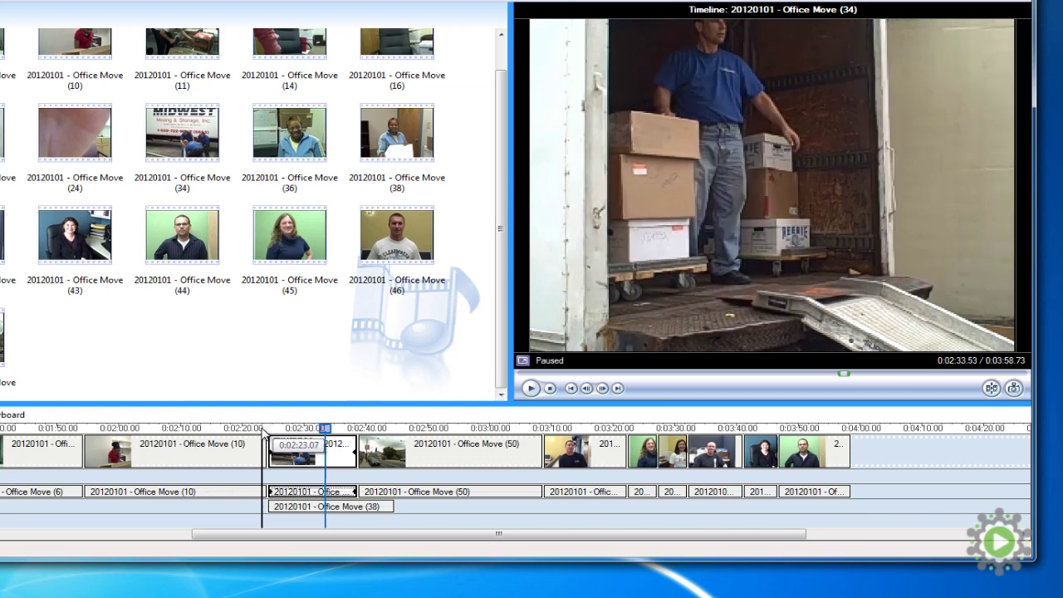